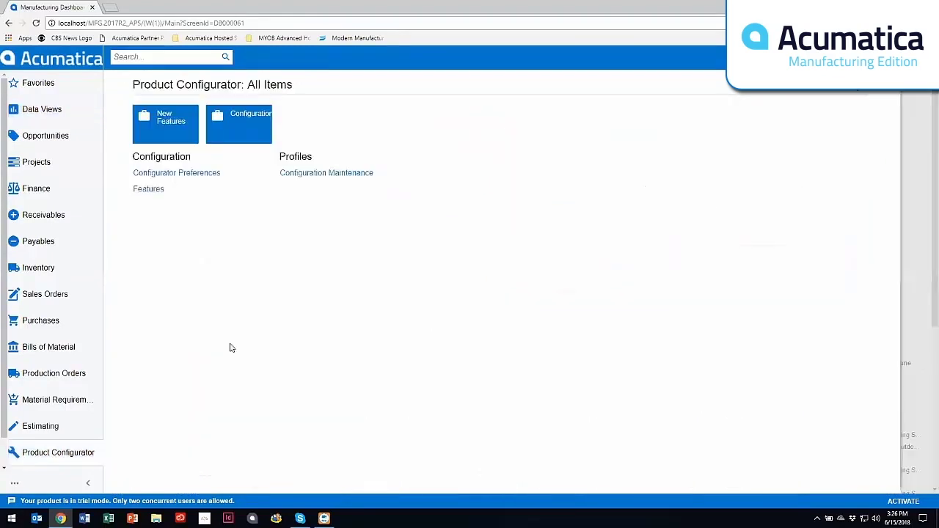
- Open Shower Kit configuration 0000007, revision A, and keep its status Active
left_click(327, 173)
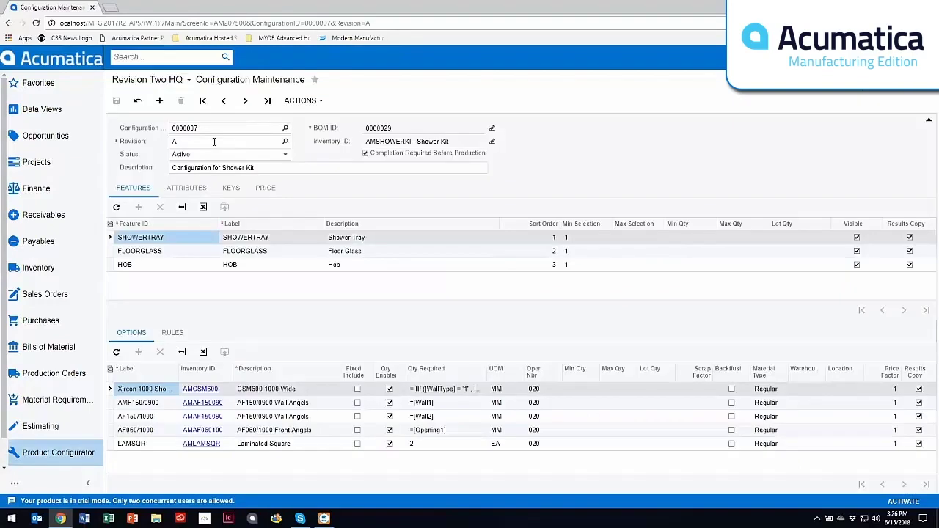
left_click(286, 156)
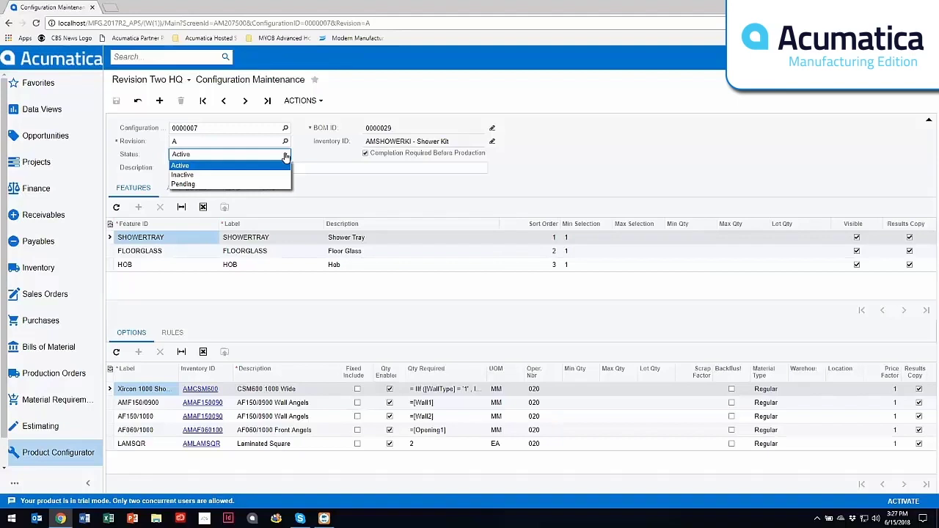
left_click(285, 156)
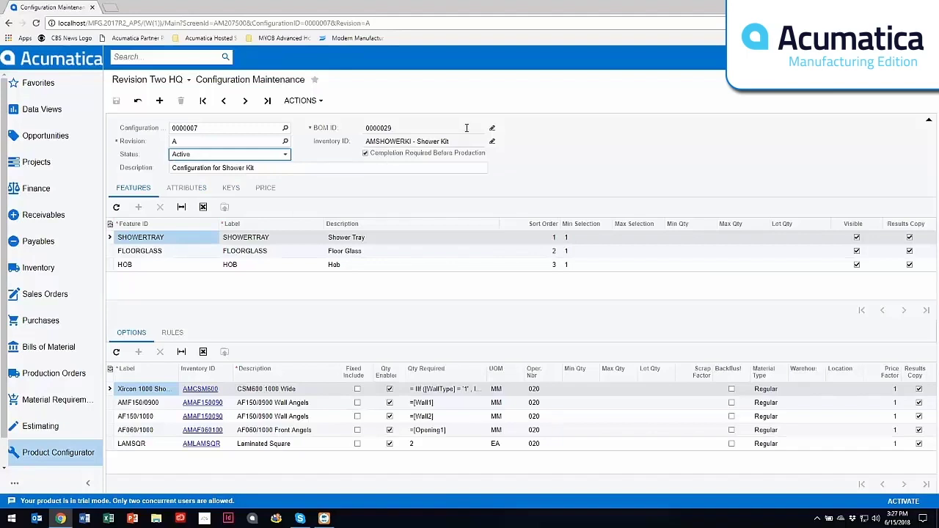
left_click(492, 130)
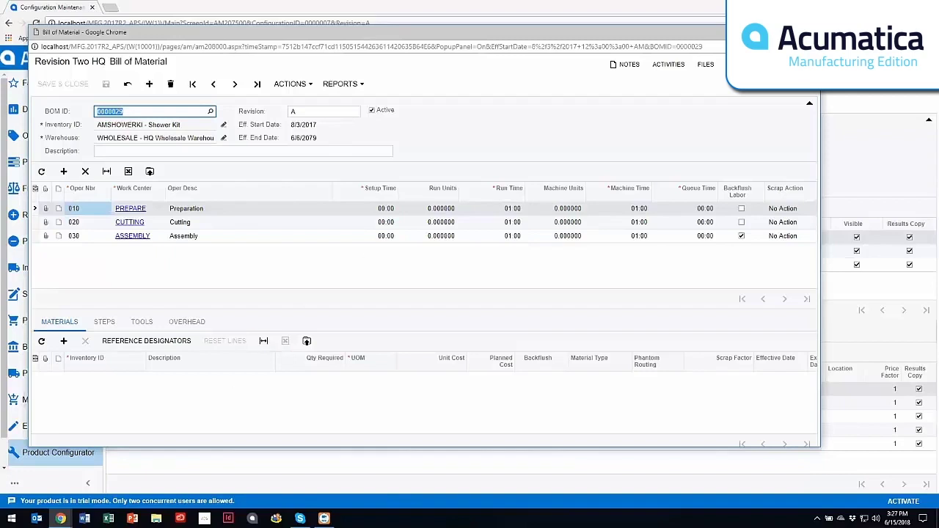
left_click(807, 32)
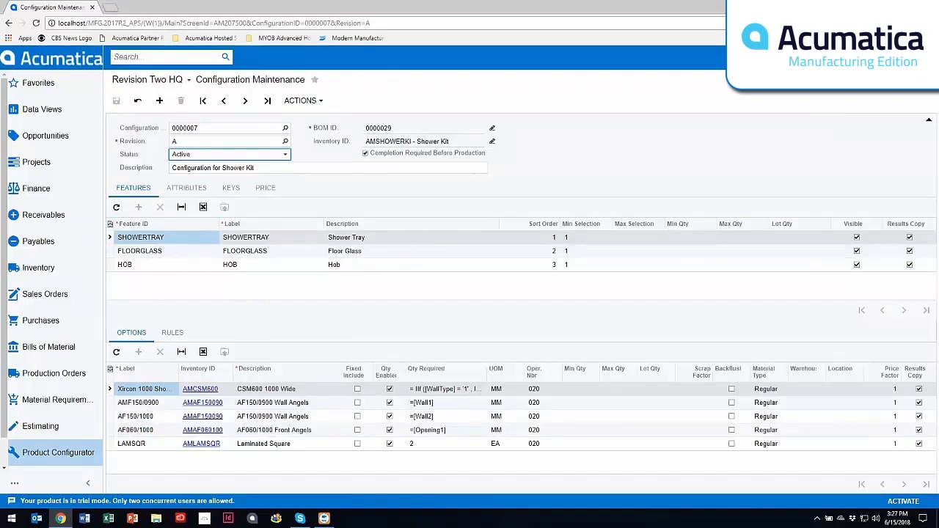
left_click(157, 251)
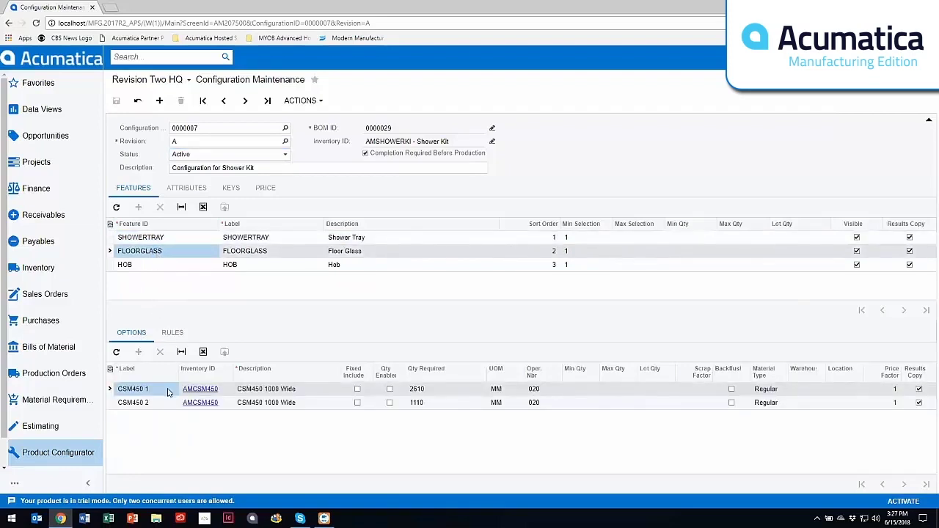
left_click(167, 393)
left_click(149, 239)
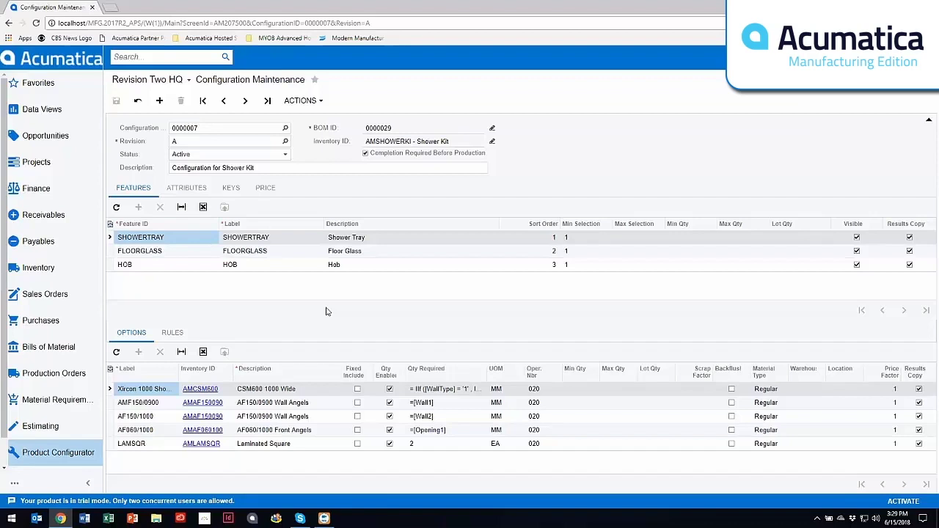
- Scroll through configuration 0000007's attributes, then show its key settings with No Keys format
left_click(189, 189)
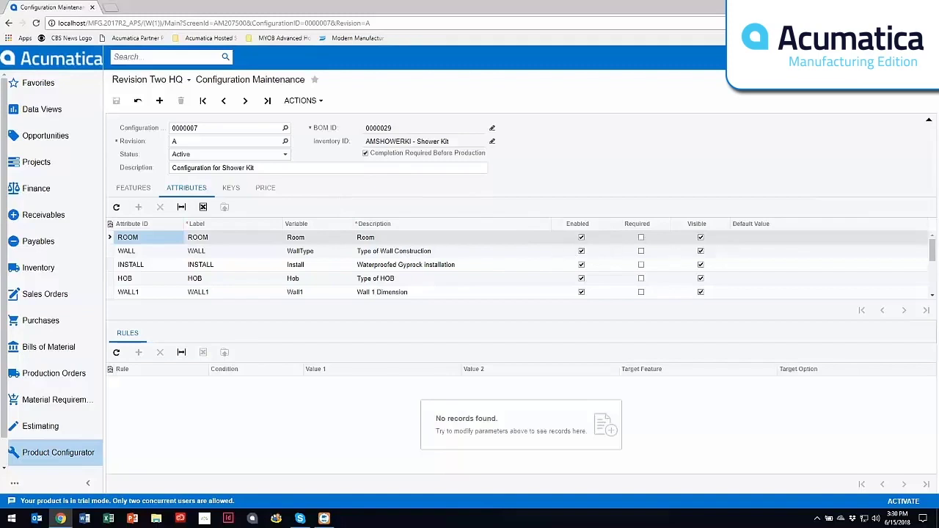
scroll(736, 258, "down", 3)
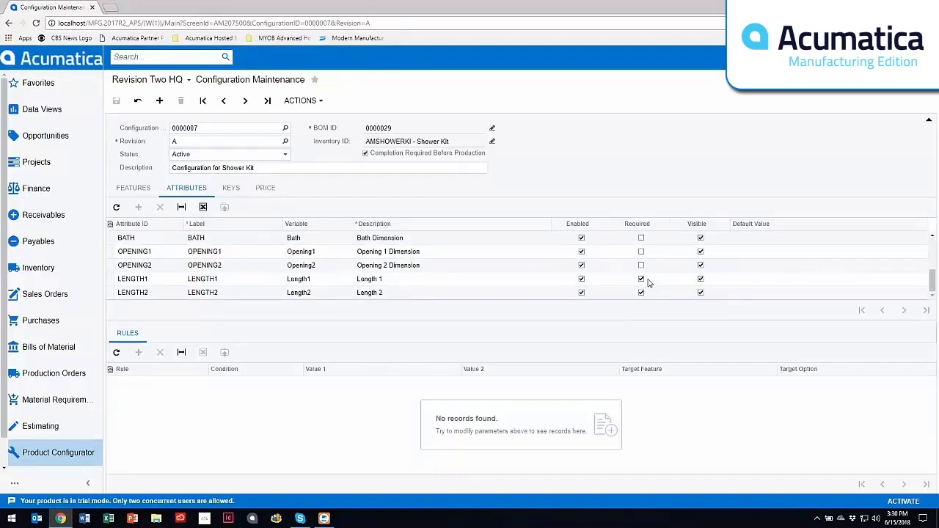
scroll(649, 283, "up", 3)
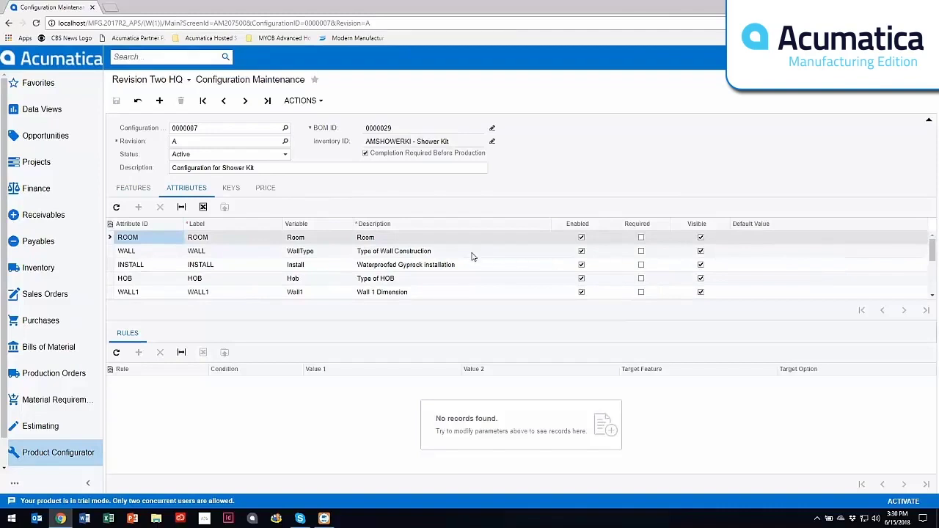
left_click(231, 188)
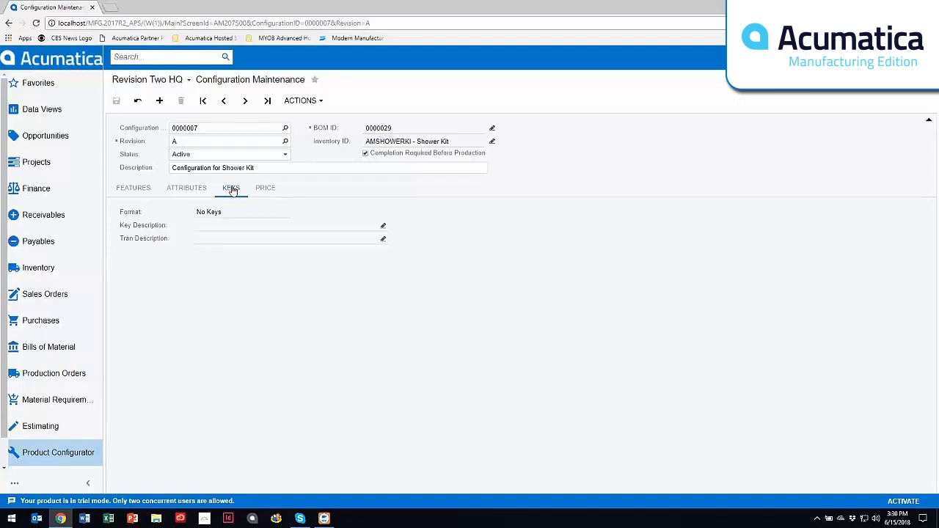
- Check the Children All rollup calculated After Selection, then return to features and show configuration actions
left_click(265, 188)
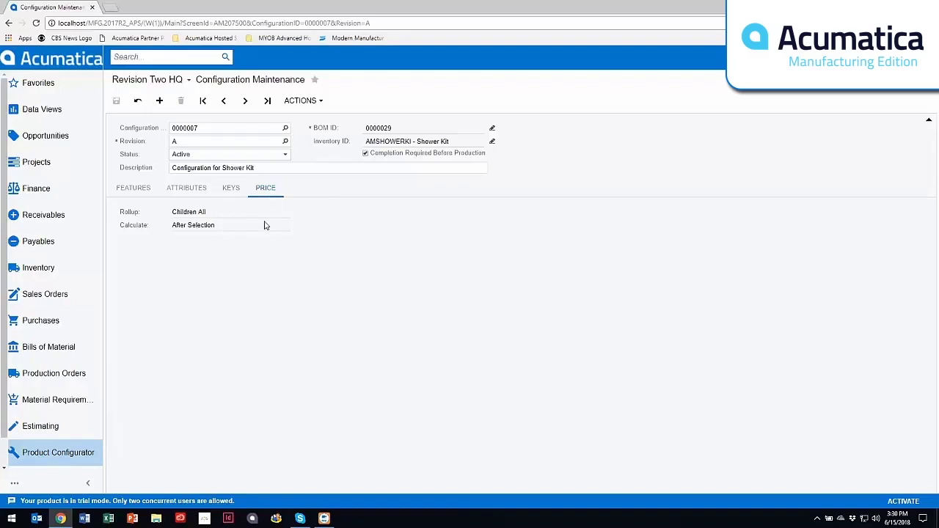
left_click(144, 192)
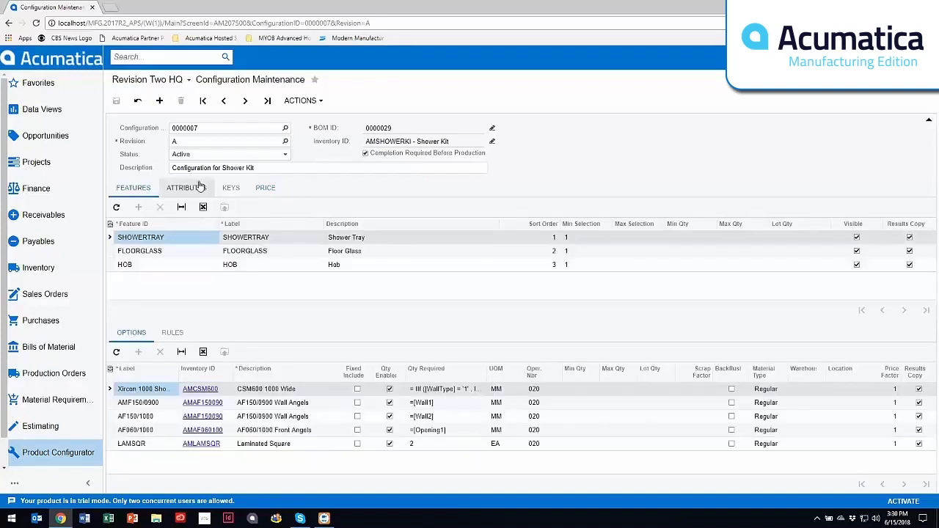
left_click(321, 102)
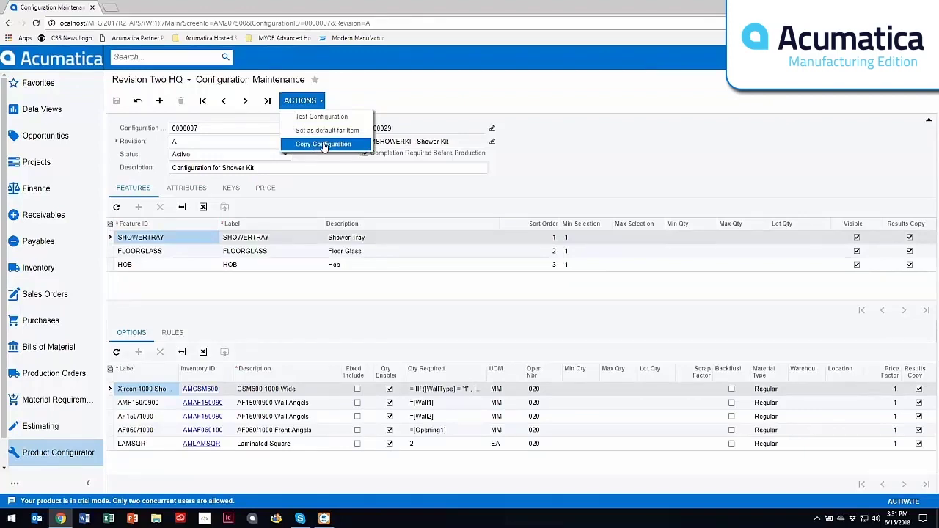
- Test the Shower Kit configuration with LENGTH1 and LENGTH2 both set to 20
left_click(321, 118)
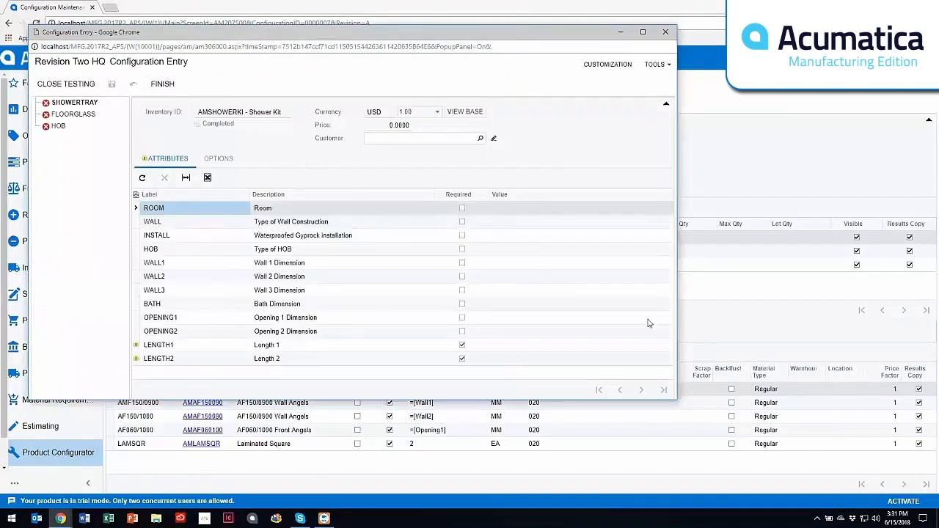
left_click(500, 346)
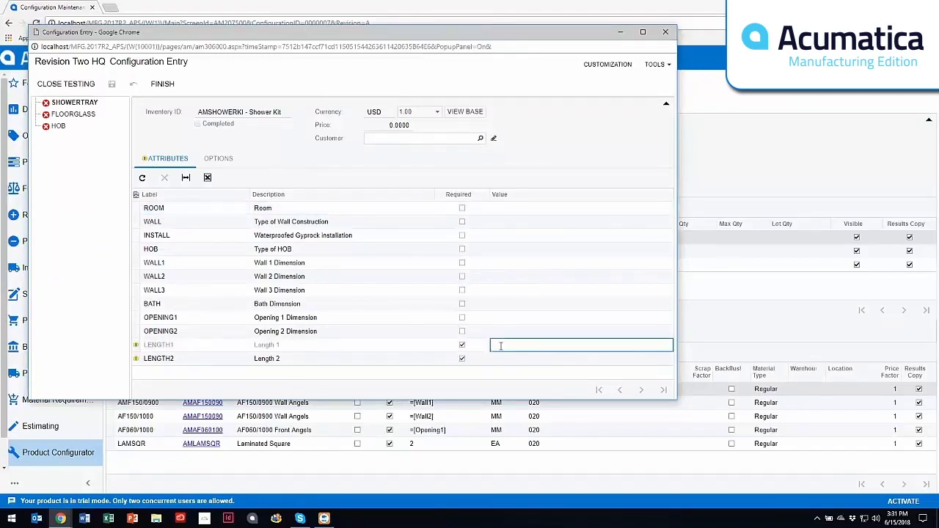
type("20")
left_click(497, 357)
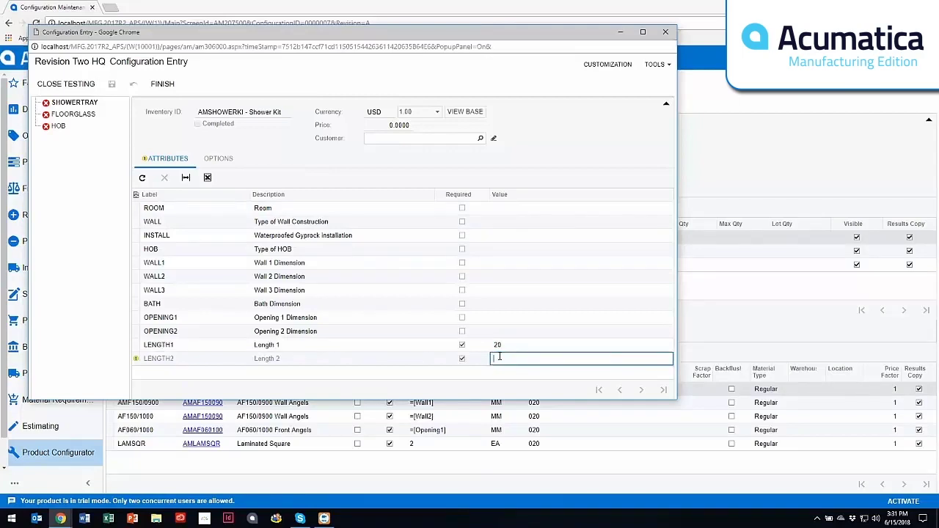
type("20")
left_click(219, 159)
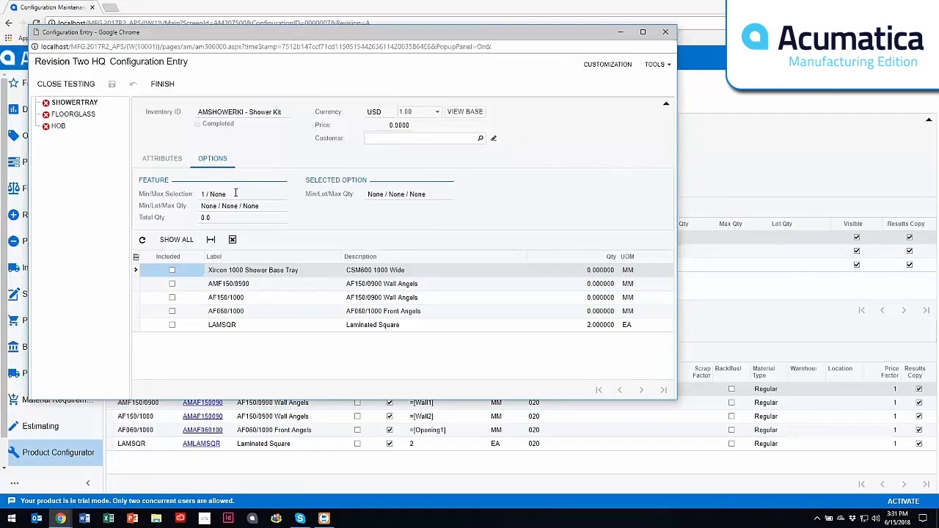
- Select the AMF150/0900 wall angles, CSM450 2 floor glass and CON009 straight hob options
left_click(86, 107)
left_click(172, 284)
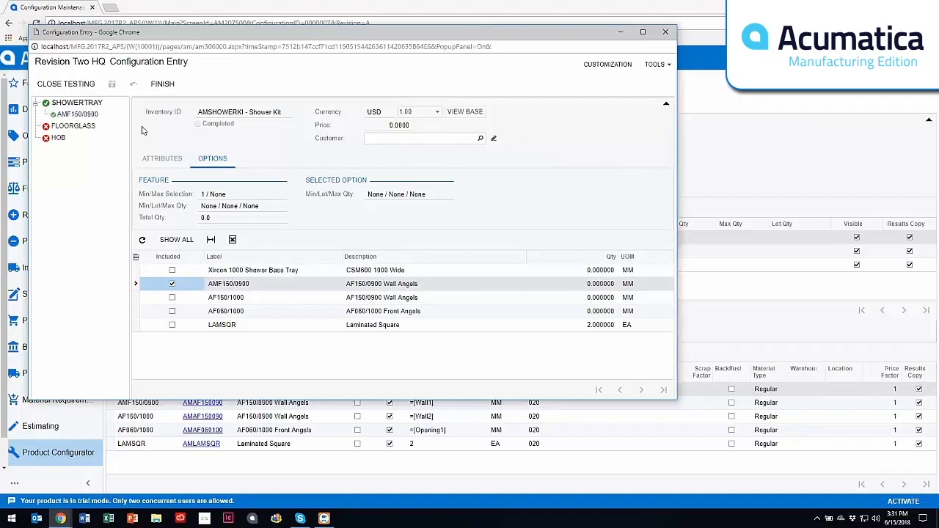
left_click(81, 127)
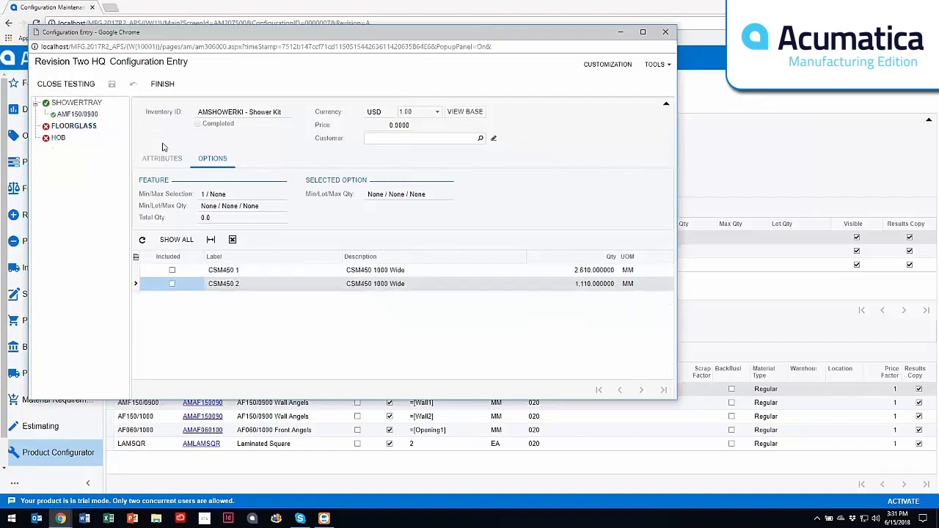
left_click(172, 285)
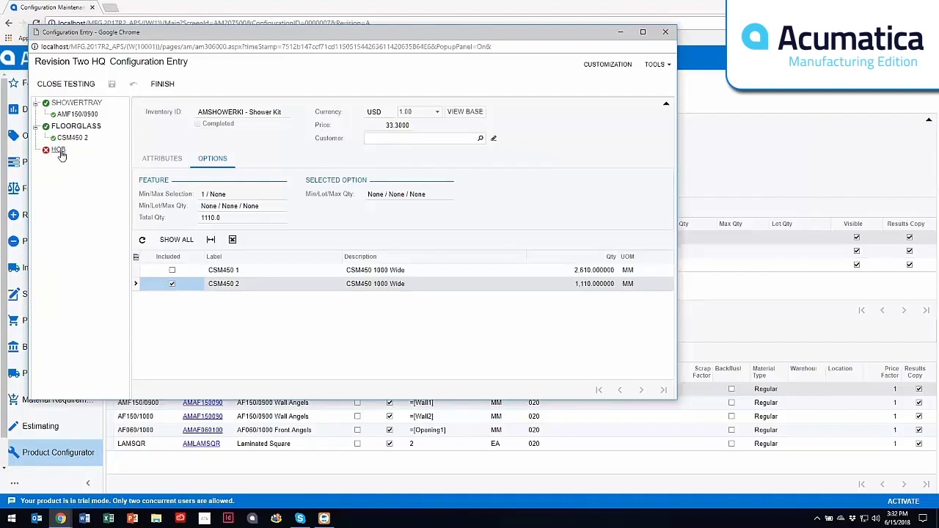
left_click(58, 149)
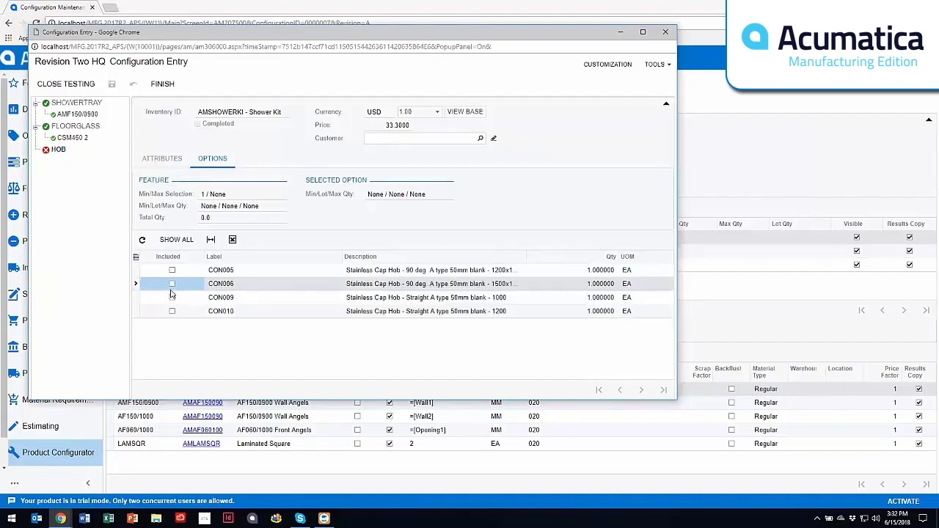
left_click(172, 297)
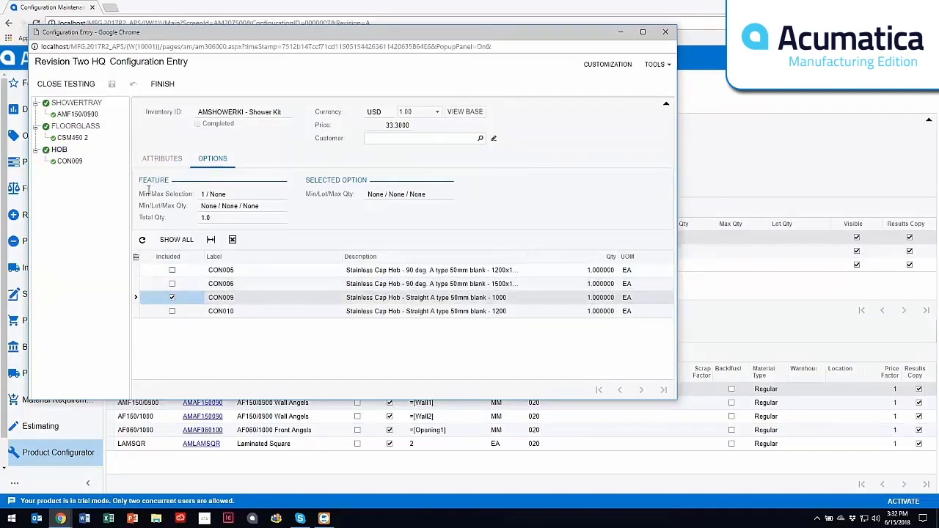
- Finish the test configuration and close its window, confirming Leave
left_click(160, 85)
left_click(666, 35)
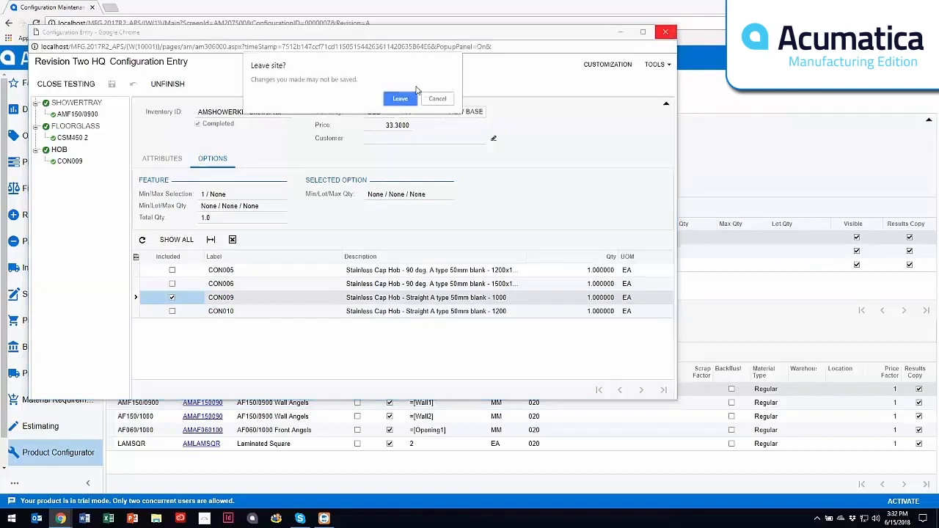
left_click(403, 98)
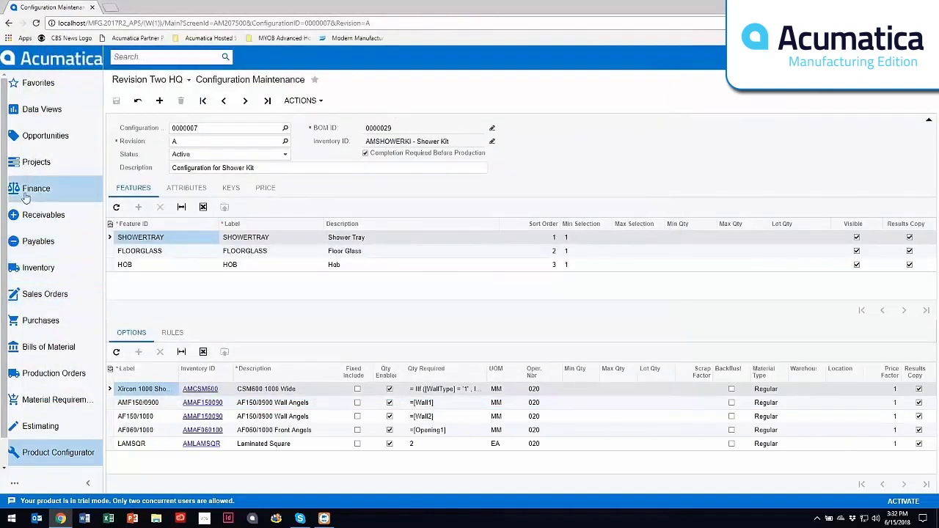
- Open opportunity OP000349's products and configure the AMLAPTOP line
left_click(37, 138)
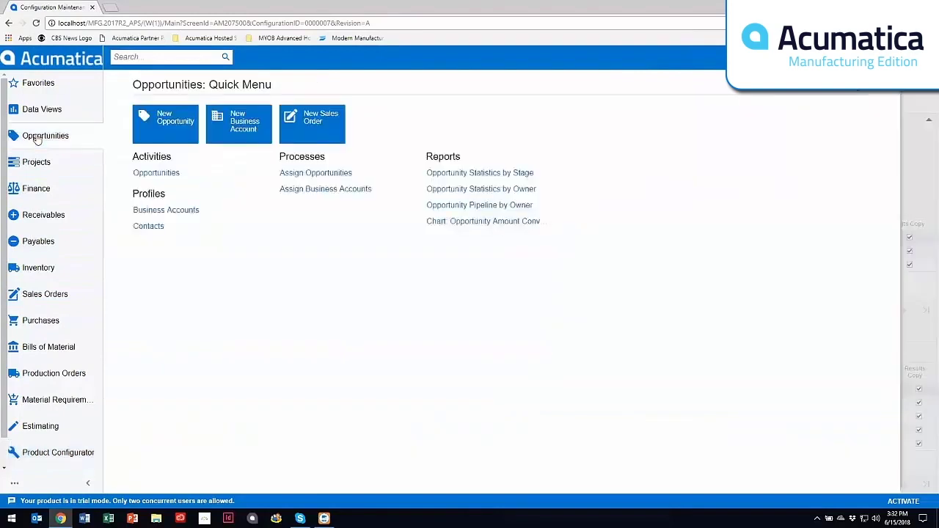
left_click(163, 174)
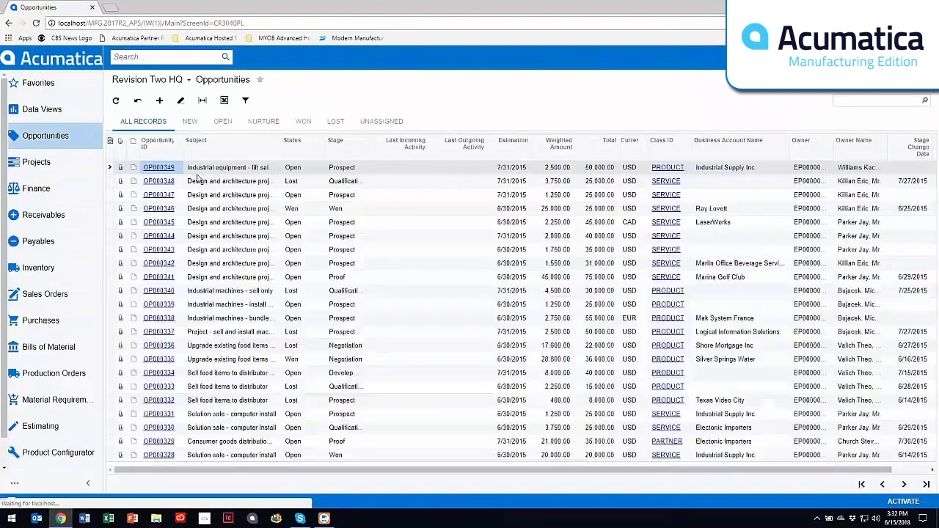
left_click(161, 167)
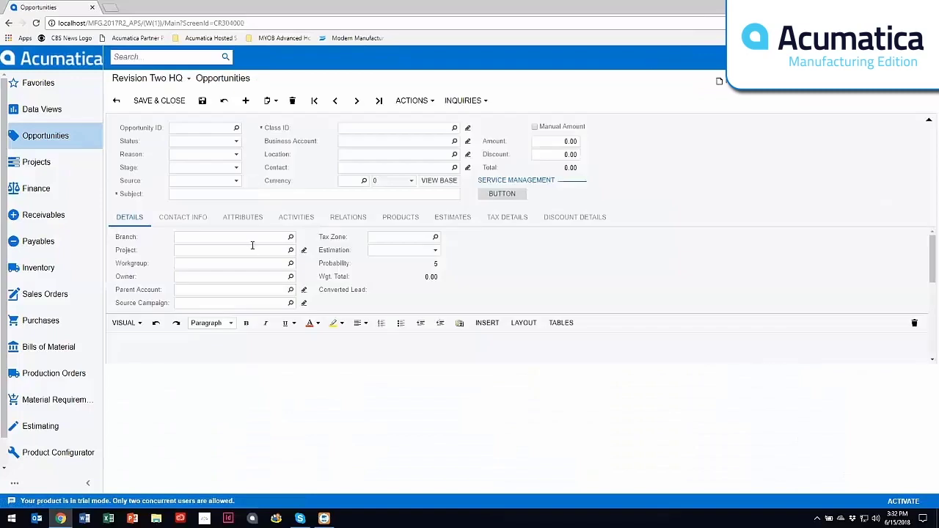
left_click(402, 219)
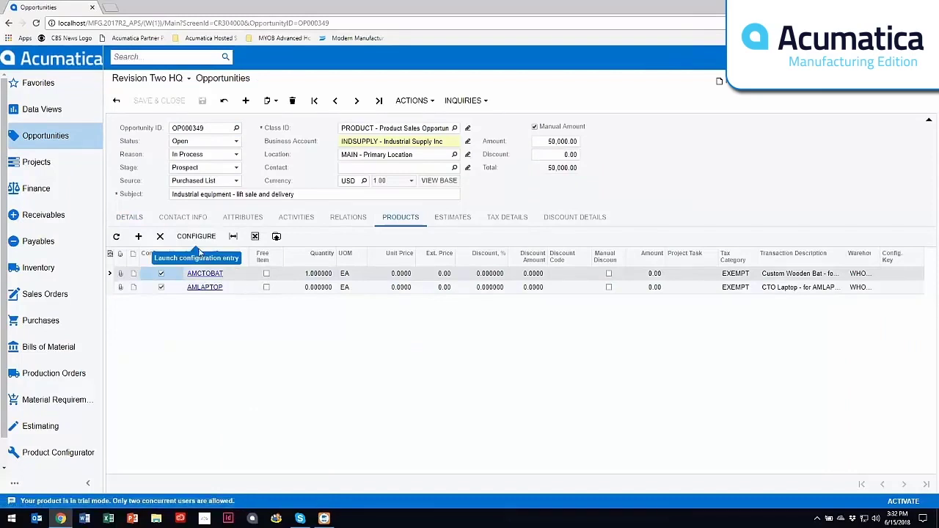
left_click(246, 291)
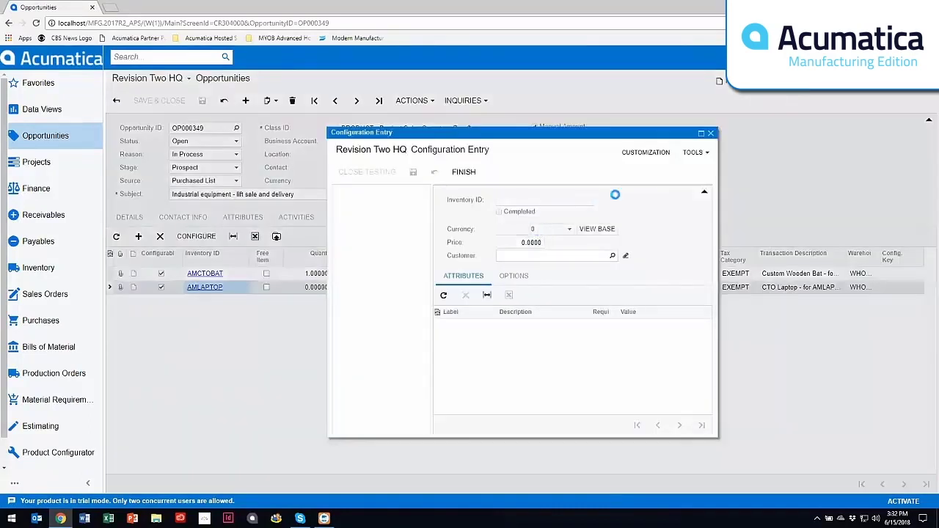
- Maximize the AMLAPTOP configuration, review its LAPTOPMEM memory options, then close it
left_click(701, 134)
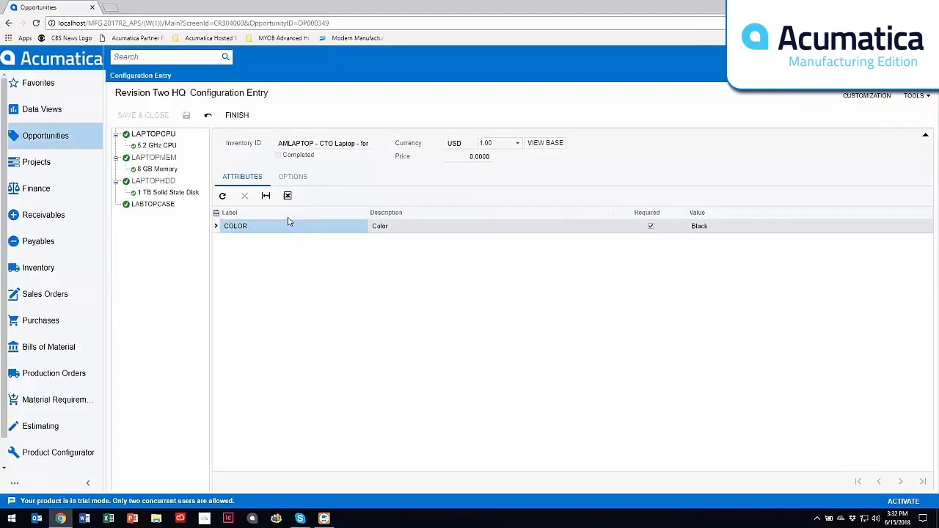
left_click(293, 177)
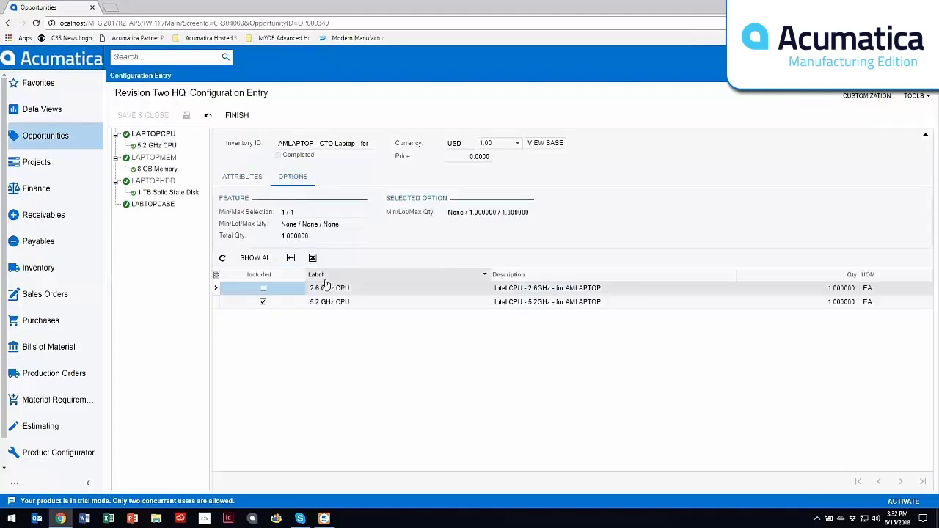
left_click(151, 159)
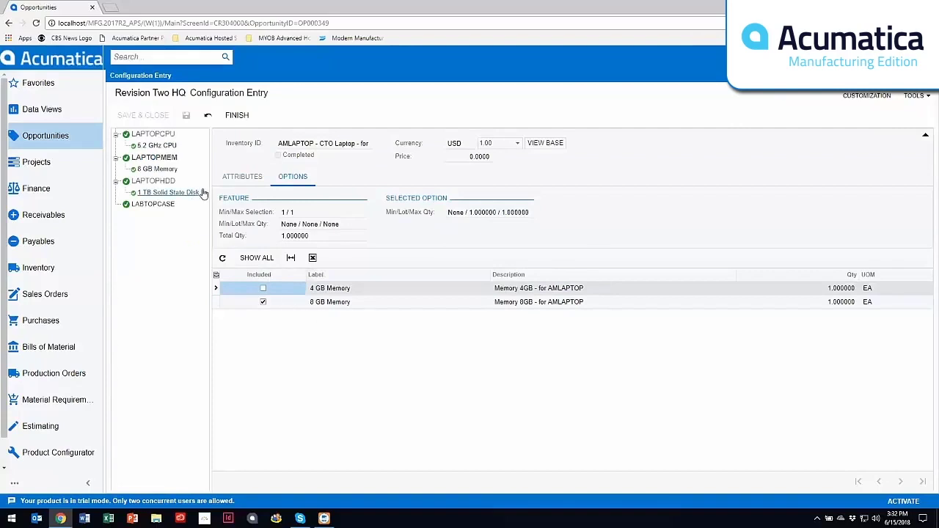
left_click(237, 116)
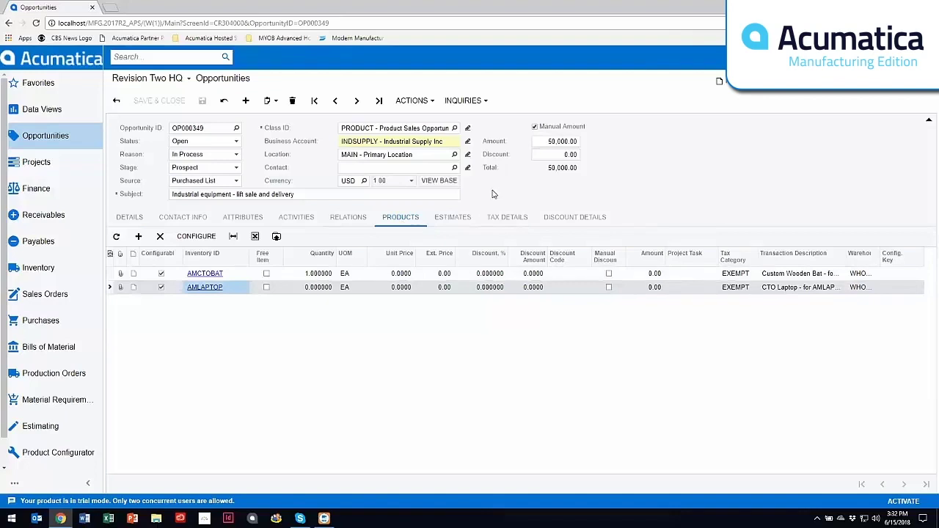
- Open sales order SO003769 and configure its AMSHOWERKI Shower Kit line
left_click(429, 105)
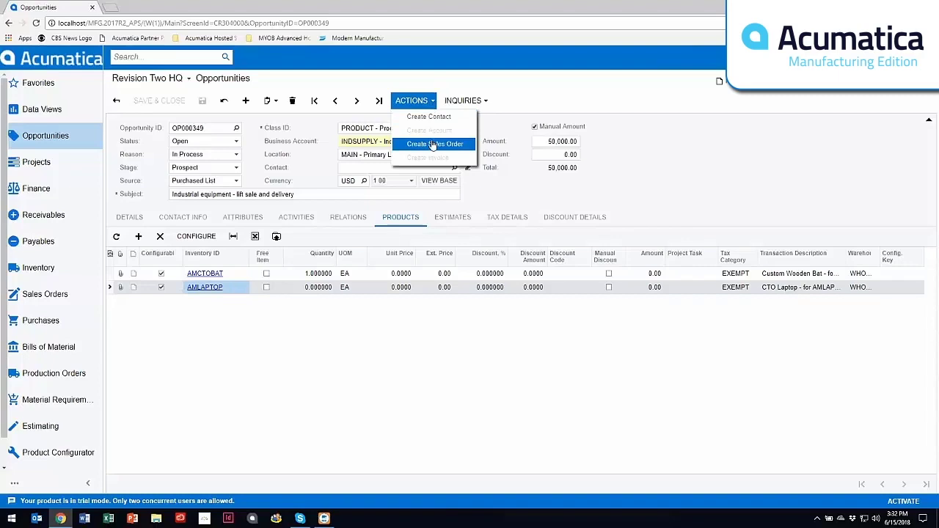
left_click(41, 296)
left_click(157, 174)
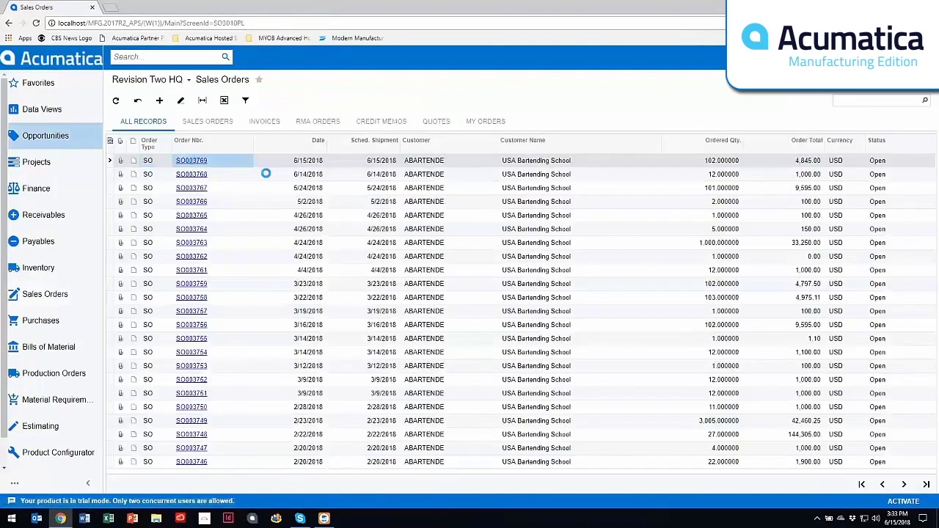
double_click(266, 174)
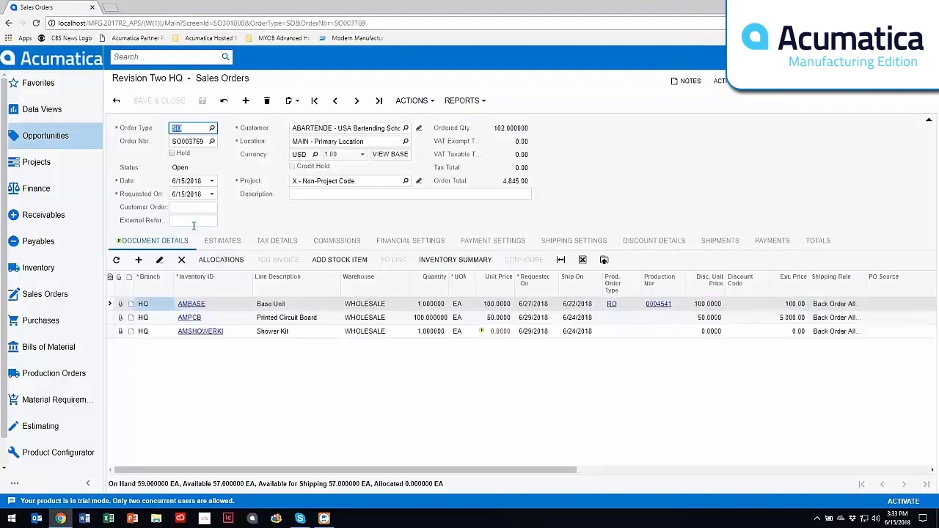
left_click(239, 335)
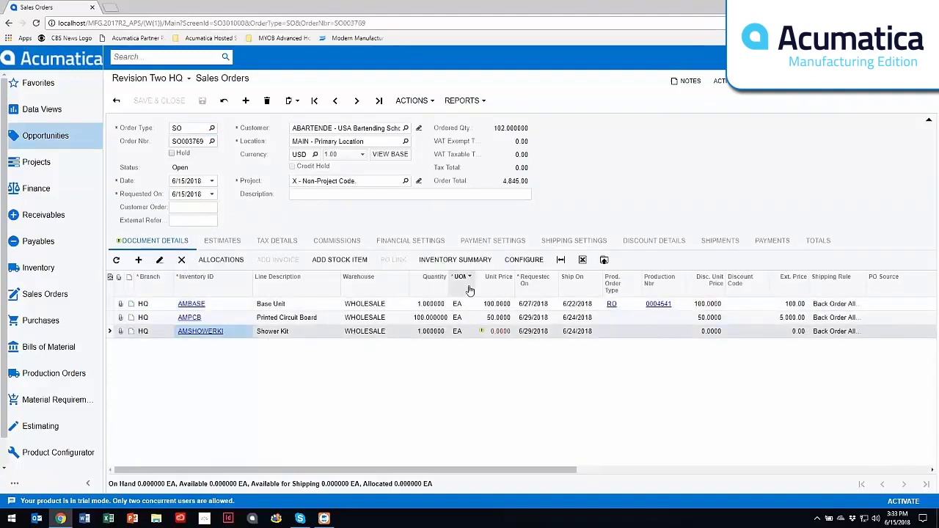
left_click(525, 261)
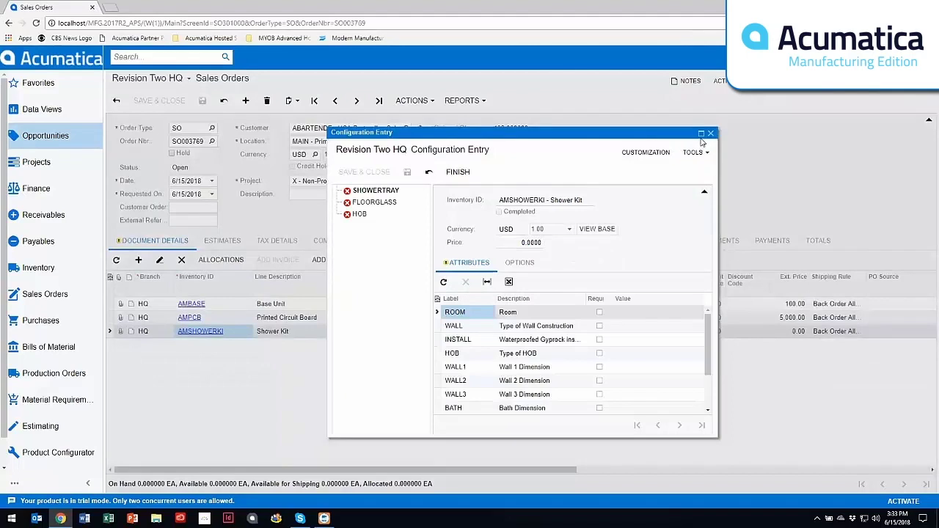
- Maximize the AMSHOWERKI Configuration Entry to review its attributes
left_click(701, 134)
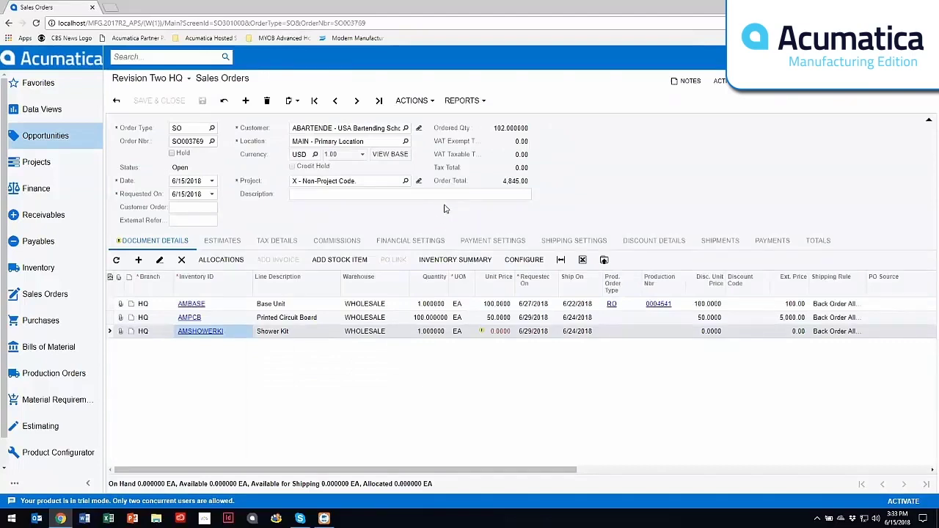
left_click(431, 104)
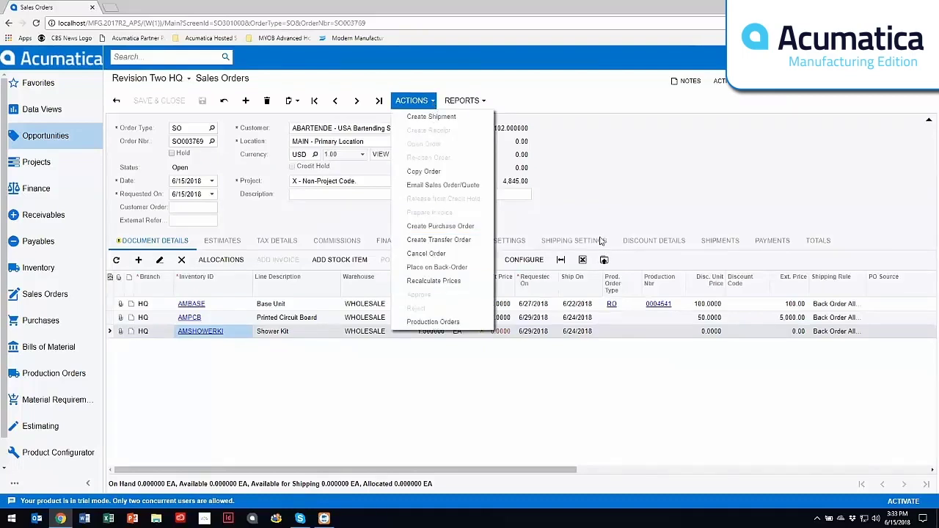
left_click(603, 200)
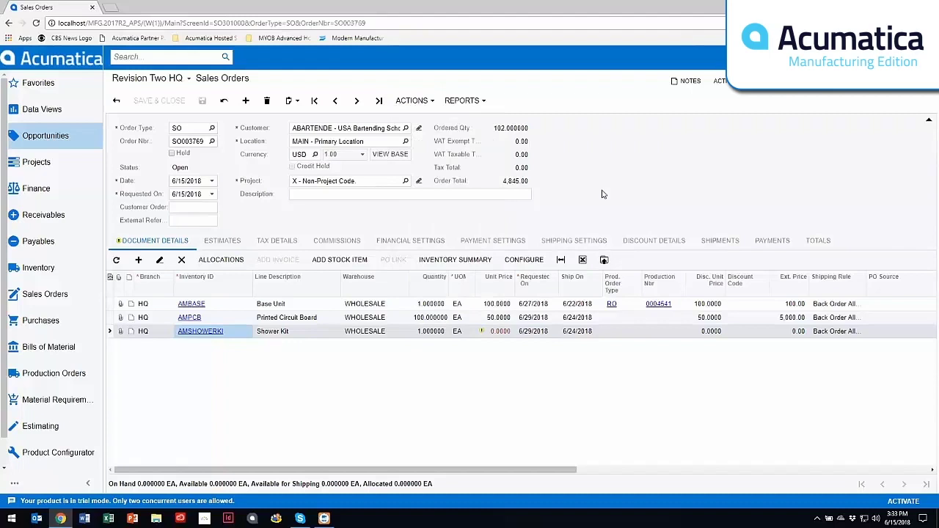